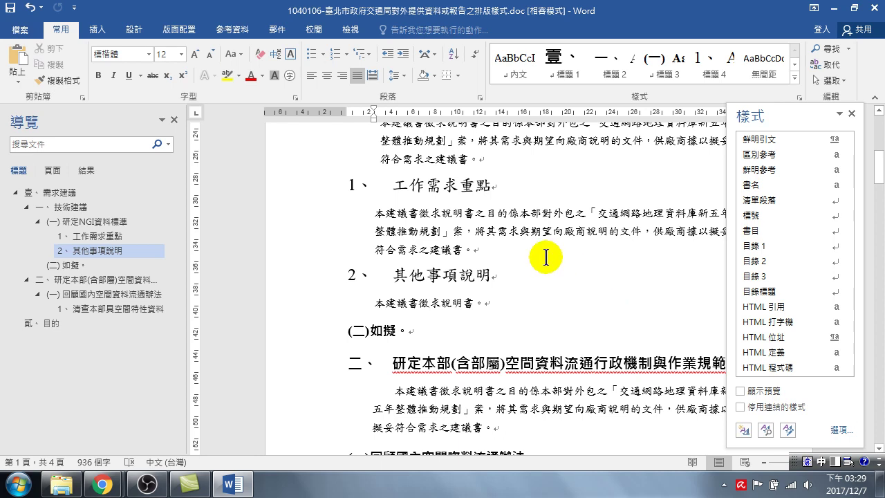
Check which style the 技術建議 heading uses in the reference report.
{"action": "scroll", "coordinate": [483, 229], "scroll_direction": "up", "scroll_amount": 1}
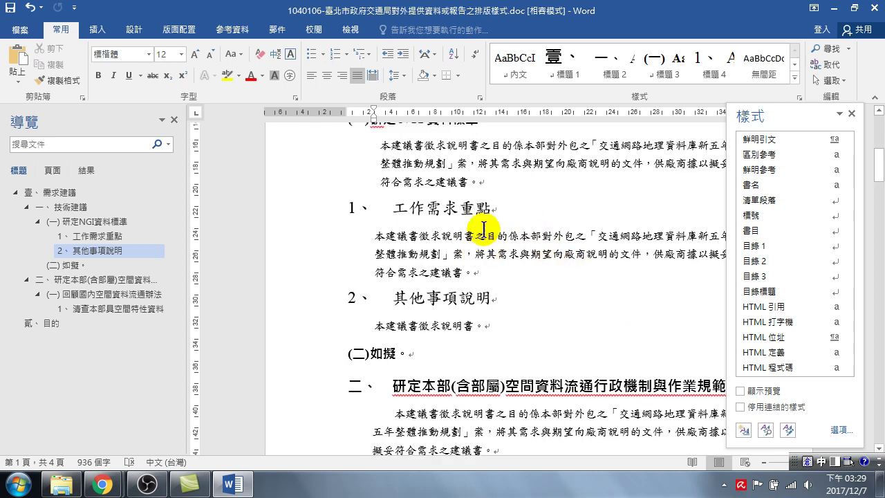
{"action": "scroll", "coordinate": [483, 228], "scroll_direction": "up", "scroll_amount": 5}
{"action": "scroll", "coordinate": [460, 217], "scroll_direction": "up", "scroll_amount": 2}
{"action": "scroll", "coordinate": [450, 221], "scroll_direction": "up", "scroll_amount": 2}
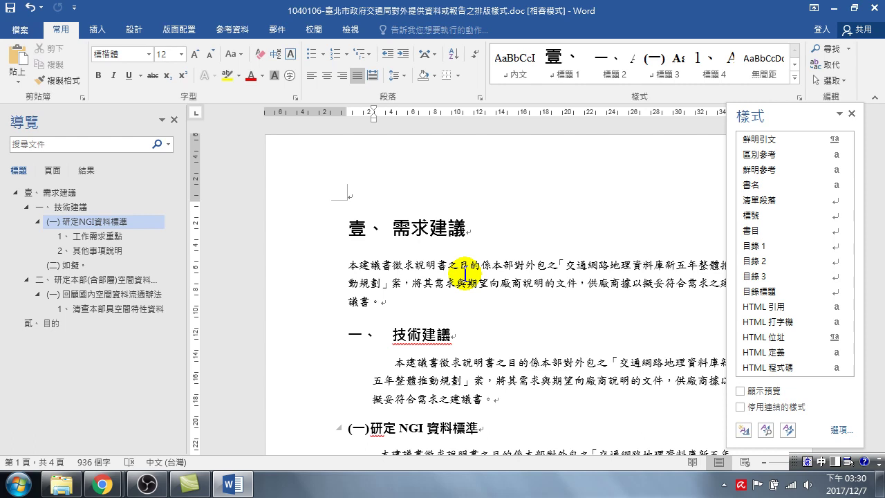
{"action": "left_click", "coordinate": [418, 330]}
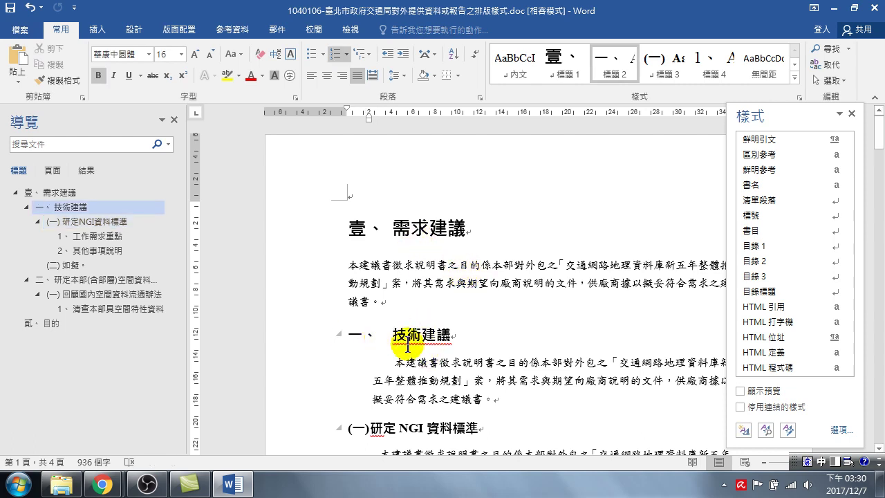
{"action": "left_click", "coordinate": [318, 341]}
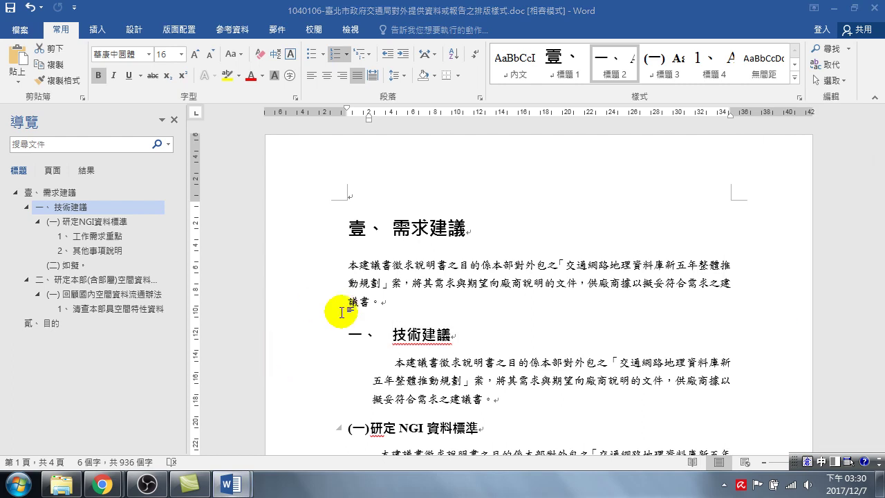
{"action": "left_click", "coordinate": [439, 280]}
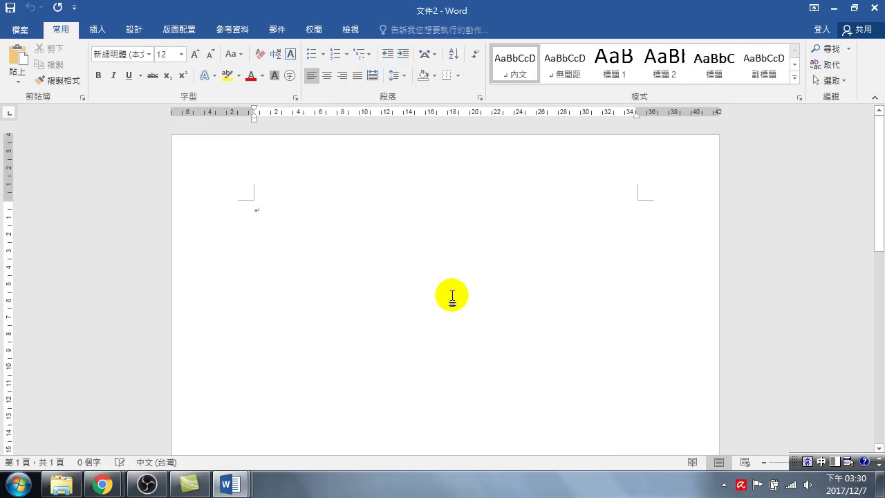
In a new blank document, type 主旨 and 說明 on separate lines with the Chinese input method.
{"action": "type", "text": "aa"}
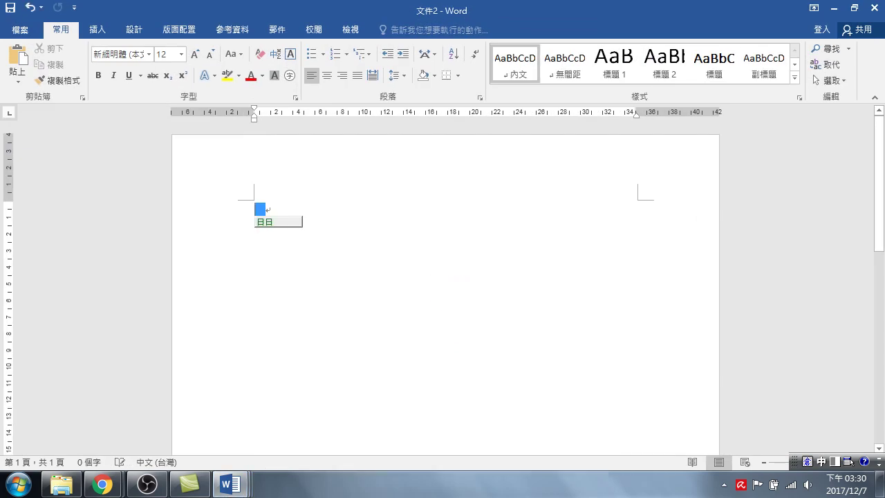
{"action": "key", "text": "Escape"}
{"action": "key", "text": "ctrl+space"}
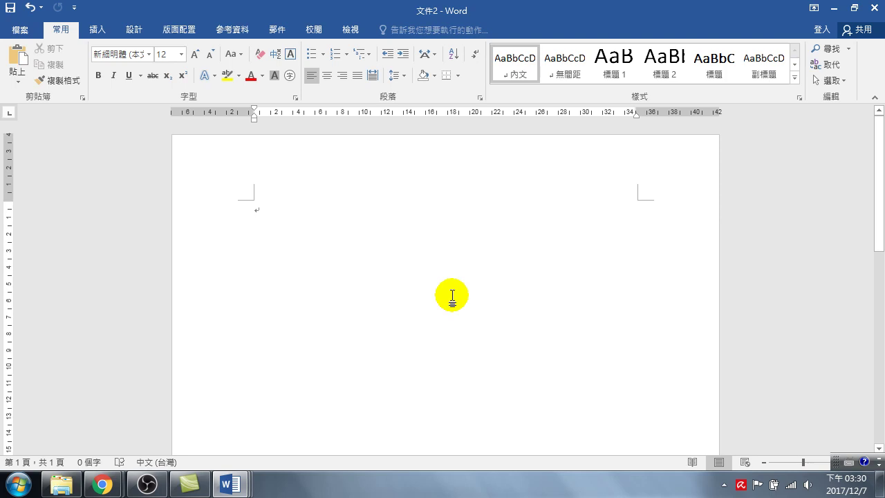
{"action": "key", "text": "ctrl+space"}
{"action": "type", "text": "yg"}
{"action": "key", "text": "space"}
{"action": "type", "text": "1pa"}
{"action": "key", "text": "space"}
{"action": "type", "text": "1"}
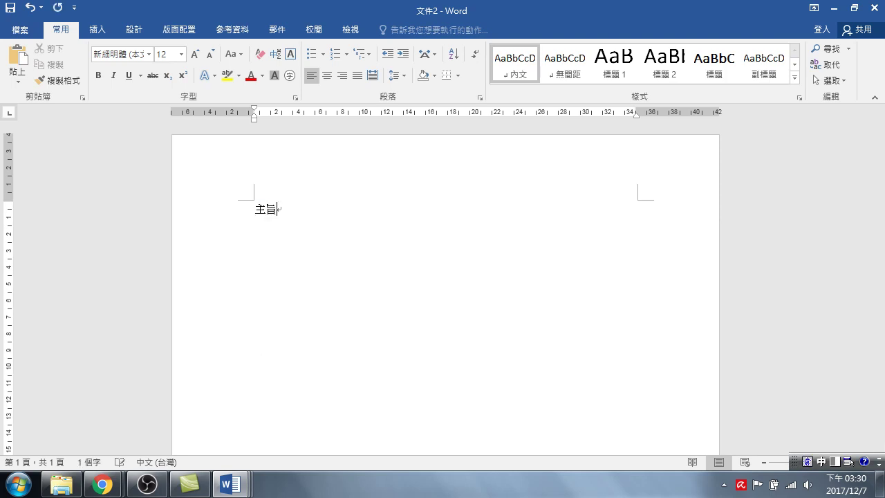
{"action": "type", "text": "yr"}
{"action": "key", "text": "space"}
{"action": "type", "text": "ab"}
{"action": "key", "text": "space"}
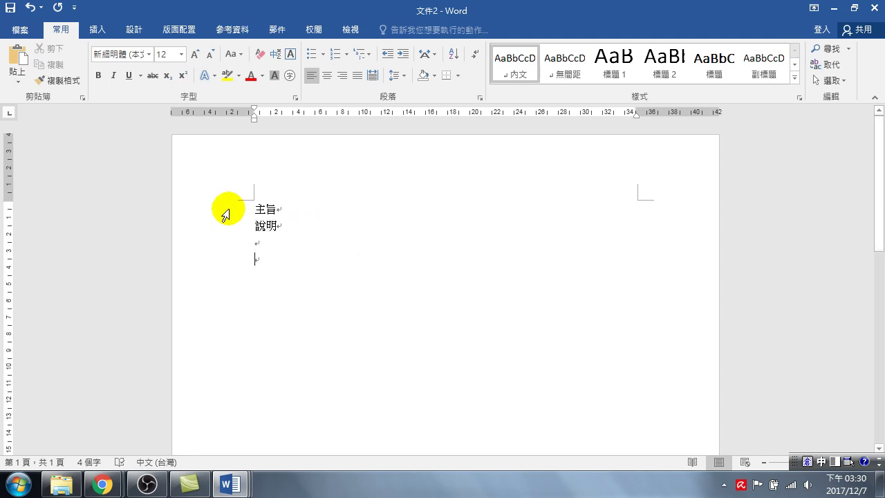
{"action": "left_click", "coordinate": [227, 208]}
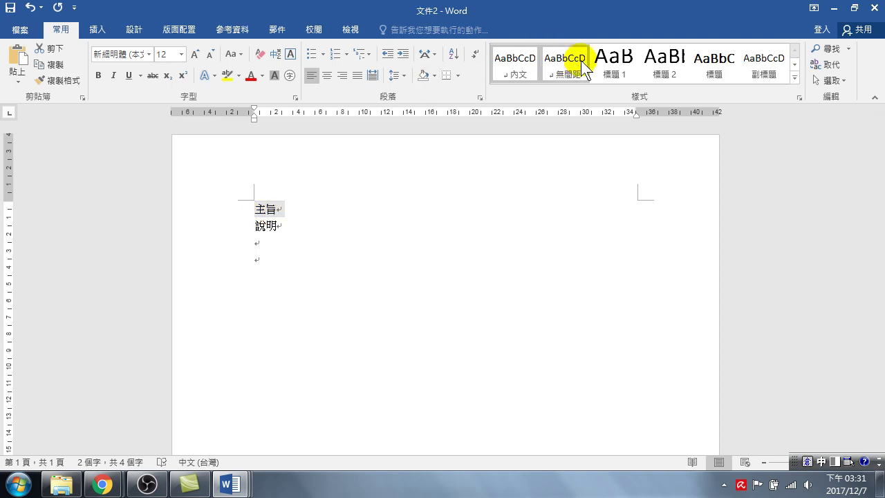
Apply 標題 1 to the 主旨 line and 標題 2 to the 說明 line.
{"action": "left_click", "coordinate": [611, 66]}
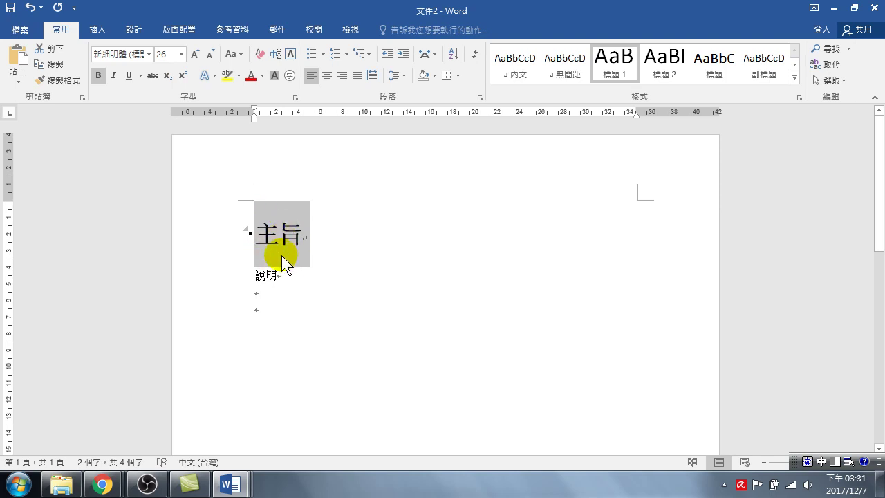
{"action": "left_click", "coordinate": [235, 281]}
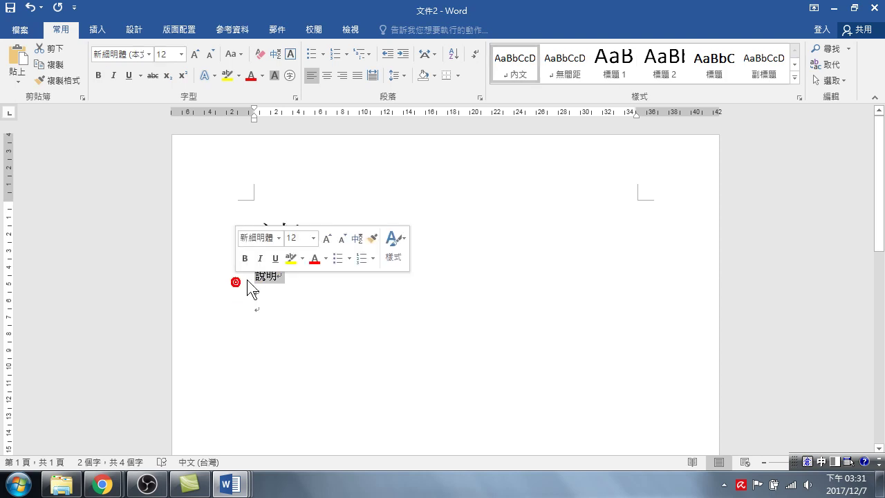
{"action": "left_click", "coordinate": [663, 61]}
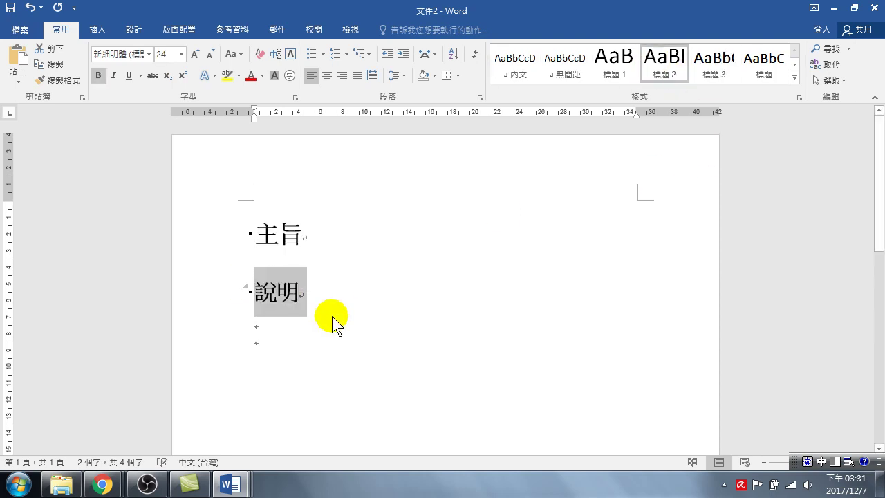
{"action": "left_click_drag", "start_coordinate": [215, 231], "coordinate": [213, 292]}
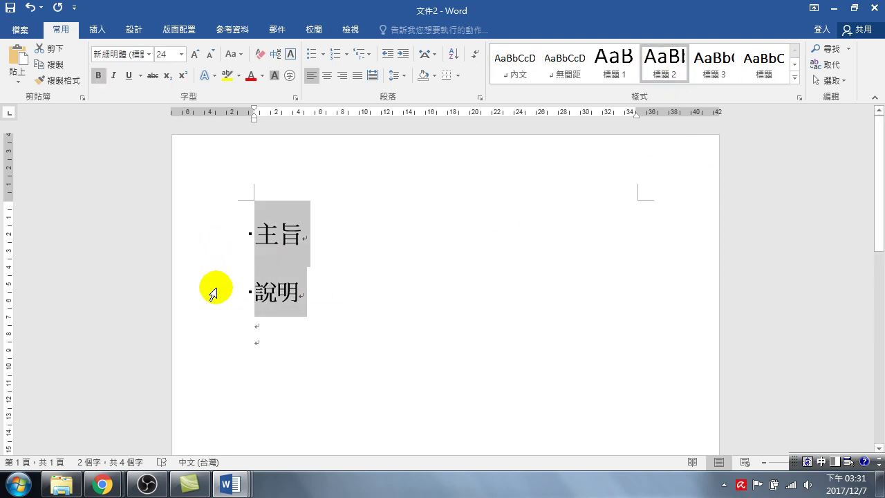
{"action": "left_click", "coordinate": [389, 291]}
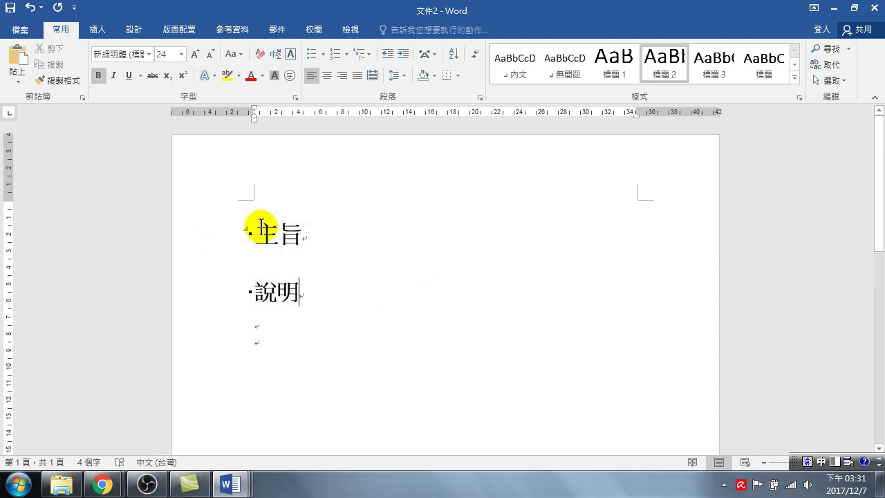
Change 說明 to 標題 3 (18 pt) and reapply 標題 1 (26 pt) to 主旨.
{"action": "left_click", "coordinate": [222, 235]}
{"action": "left_click", "coordinate": [231, 288]}
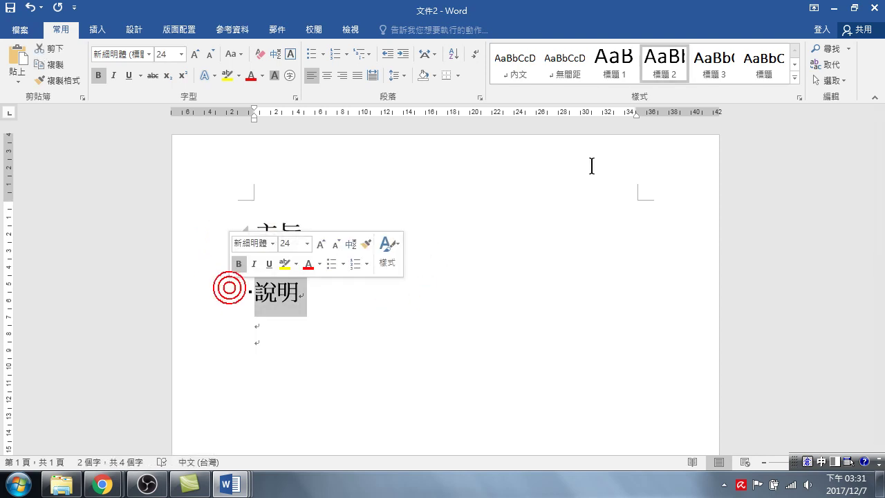
{"action": "left_click", "coordinate": [719, 60]}
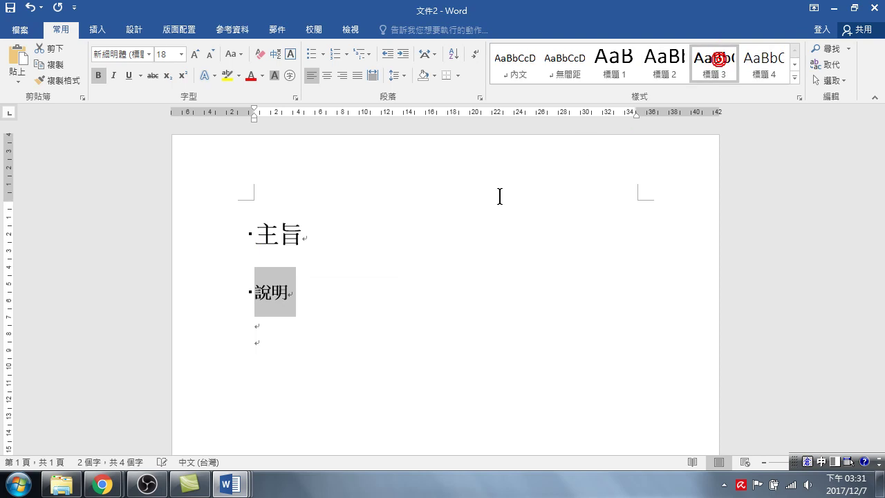
{"action": "left_click_drag", "start_coordinate": [214, 235], "coordinate": [219, 290]}
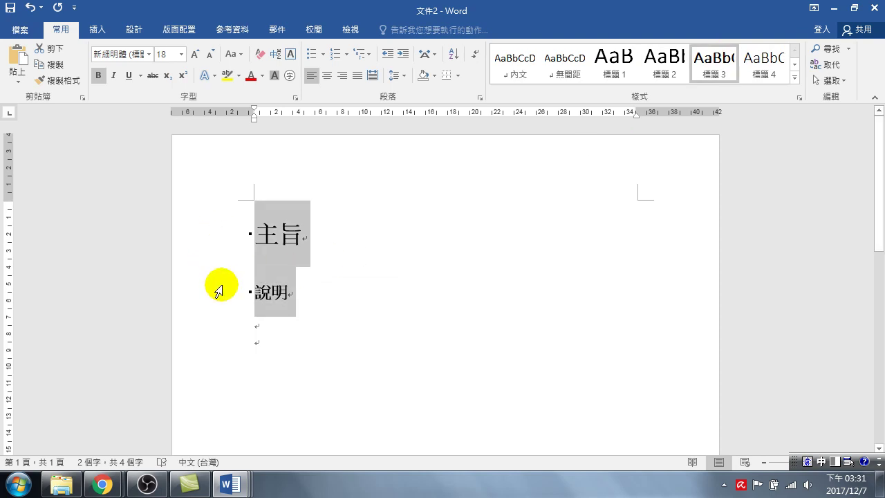
{"action": "left_click", "coordinate": [381, 297]}
{"action": "left_click", "coordinate": [271, 234]}
{"action": "left_click", "coordinate": [614, 61]}
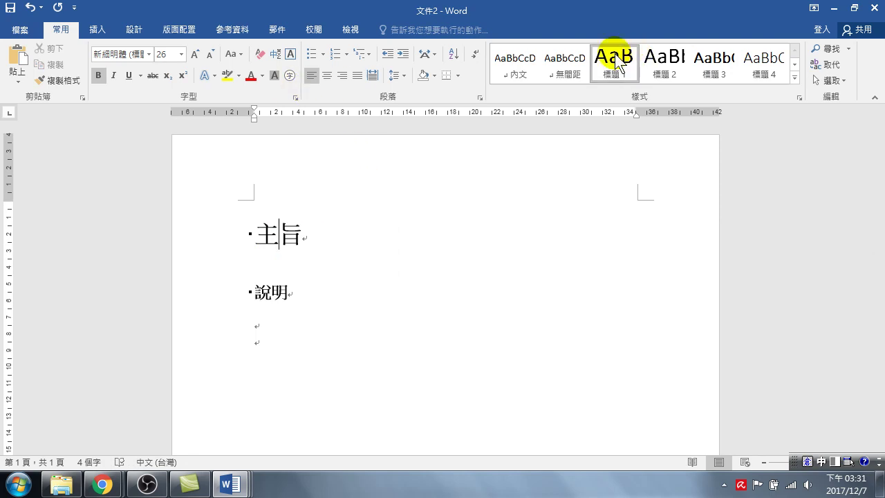
{"action": "right_click", "coordinate": [618, 61]}
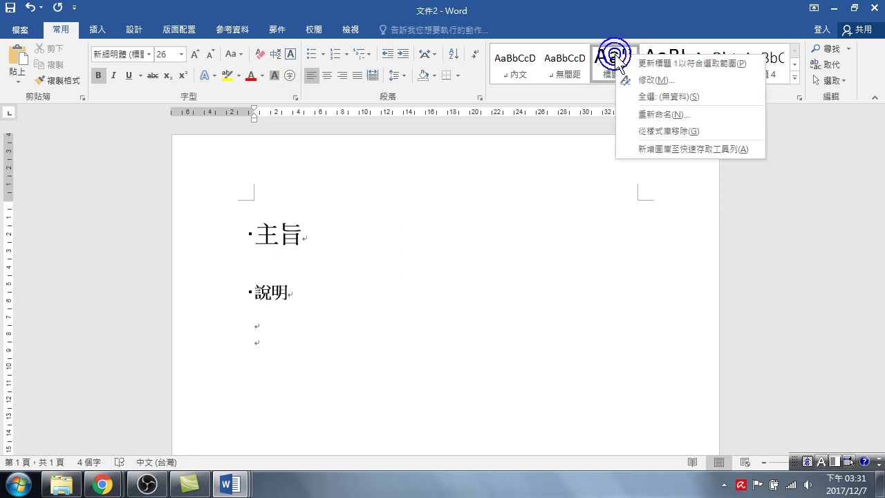
{"action": "left_click", "coordinate": [650, 68]}
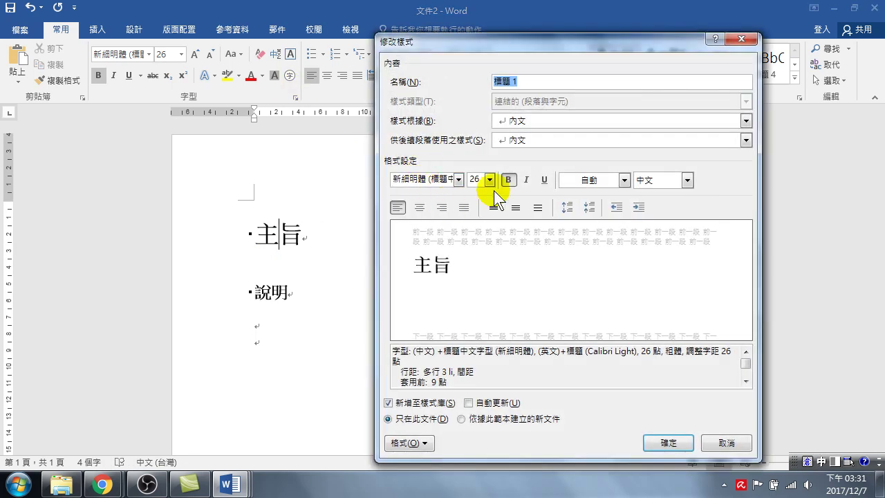
{"action": "left_click", "coordinate": [409, 443]}
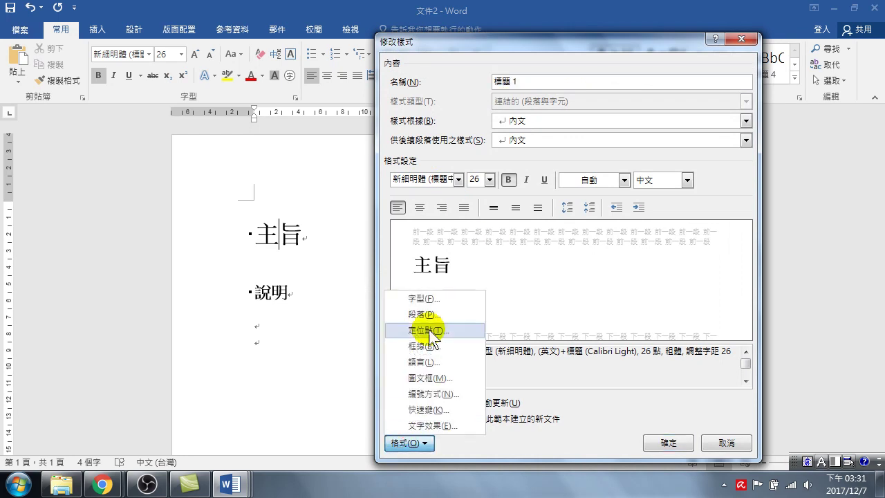
{"action": "left_click", "coordinate": [427, 313]}
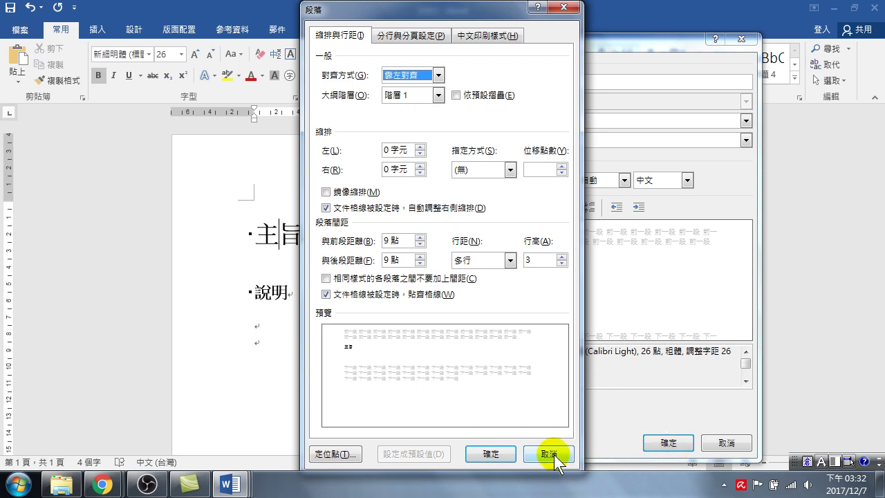
{"action": "left_click", "coordinate": [551, 454]}
{"action": "left_click", "coordinate": [727, 443]}
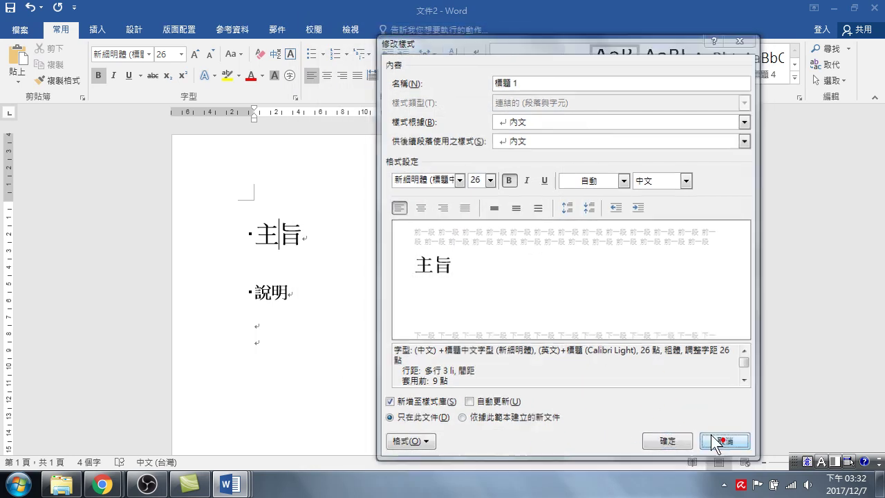
{"action": "left_click", "coordinate": [216, 295]}
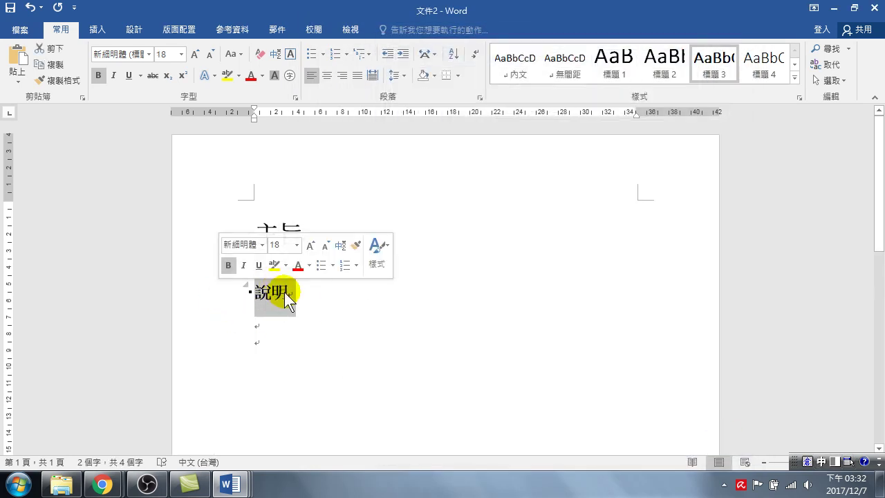
Apply 標題 2 to 說明 and review that style's paragraph settings without changing them.
{"action": "left_click", "coordinate": [665, 61]}
{"action": "right_click", "coordinate": [665, 61]}
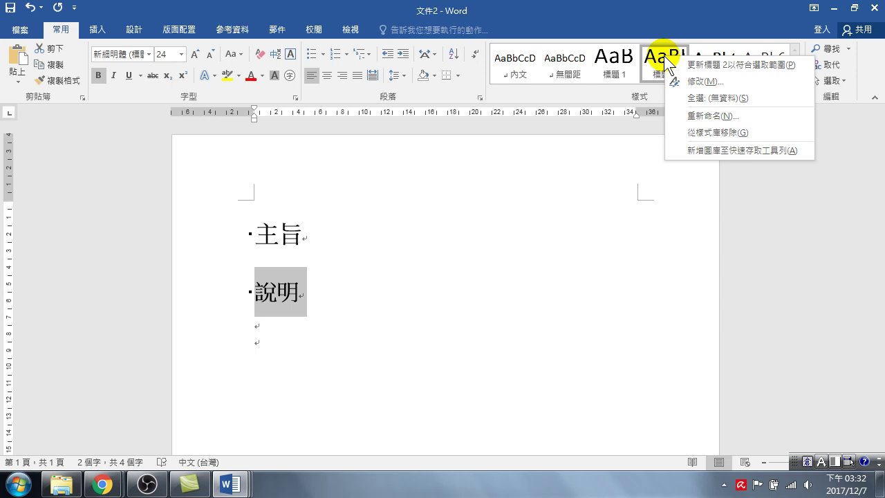
{"action": "left_click", "coordinate": [698, 78]}
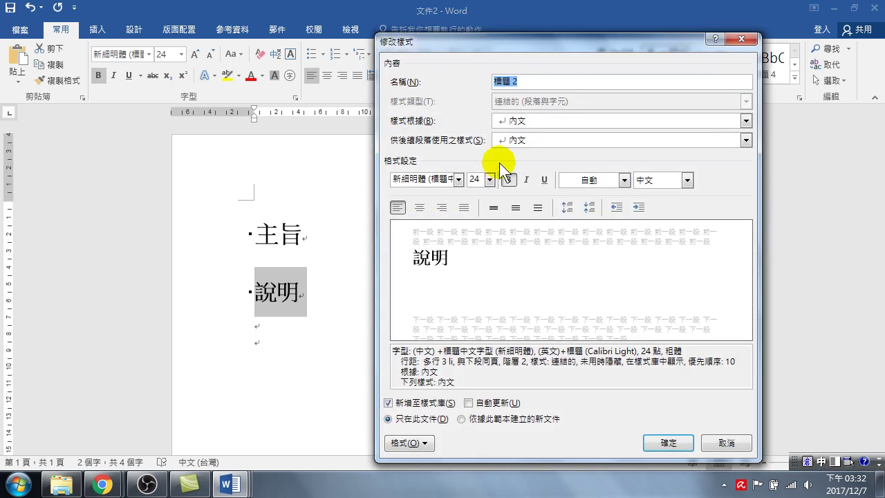
{"action": "left_click", "coordinate": [408, 443]}
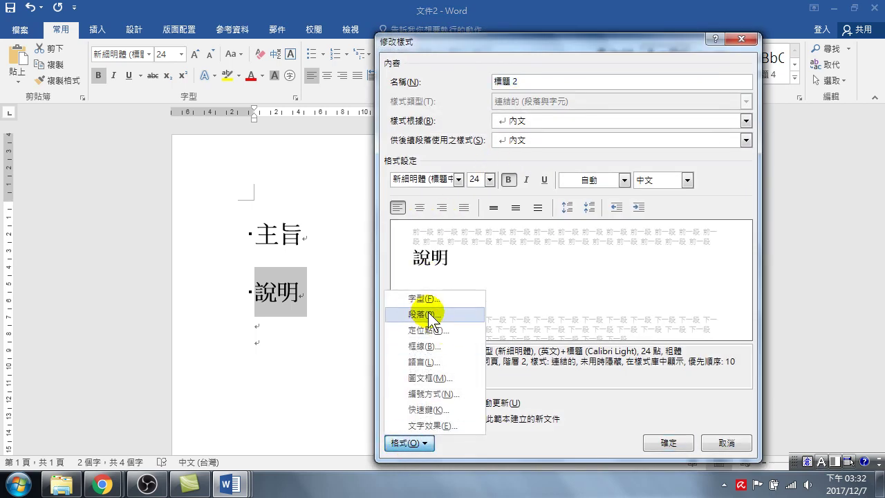
{"action": "left_click", "coordinate": [428, 312]}
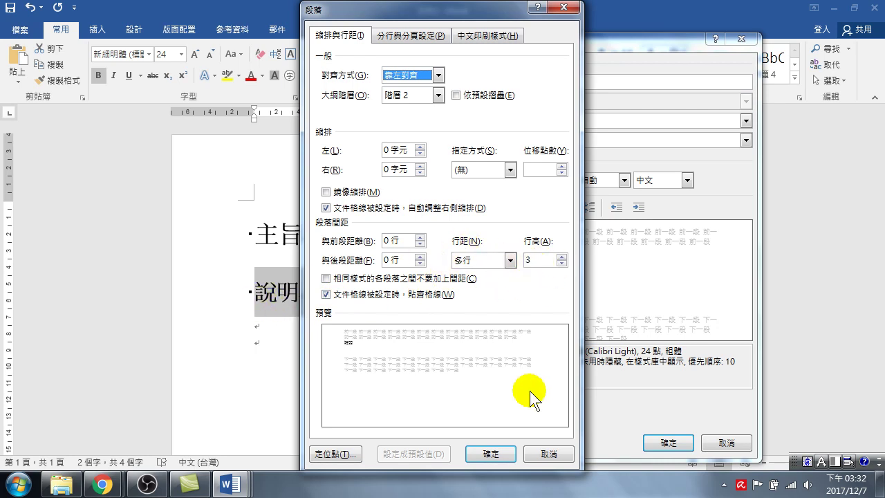
{"action": "left_click", "coordinate": [543, 454]}
{"action": "left_click", "coordinate": [719, 440]}
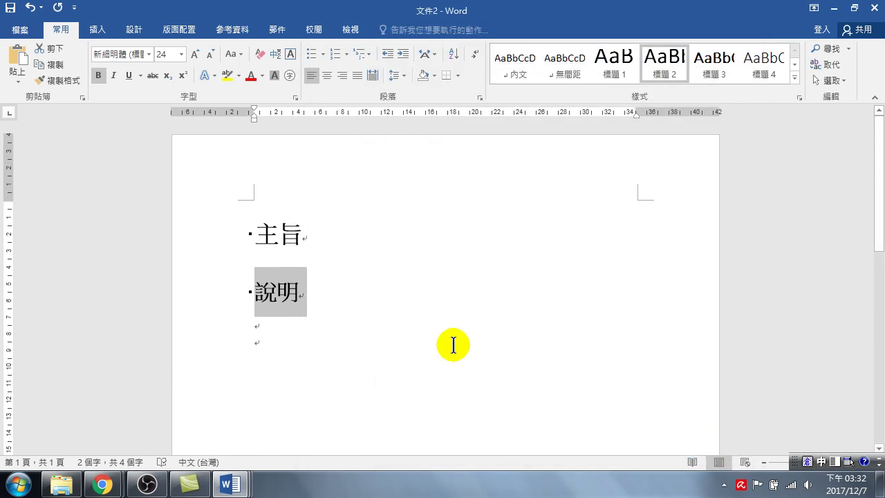
In the reference report, open the paragraph settings of the 標題 1 style used by 需求建議.
{"action": "mouse_move", "coordinate": [227, 482]}
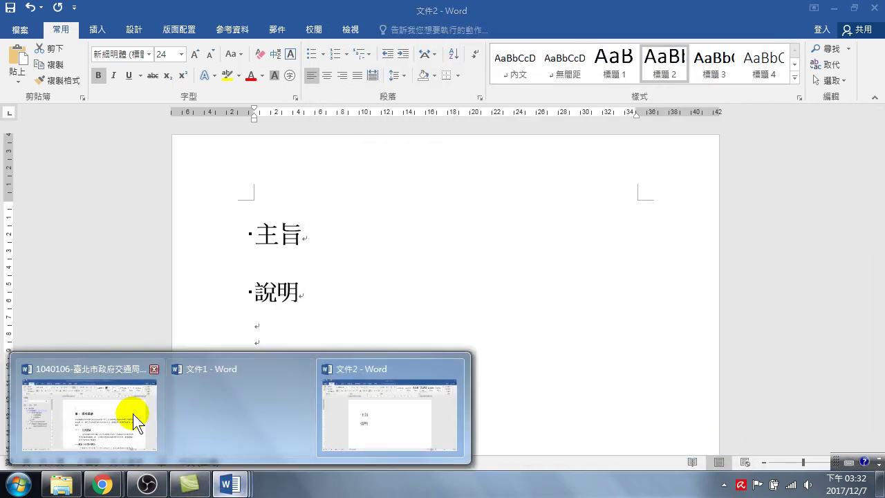
{"action": "left_click", "coordinate": [146, 414]}
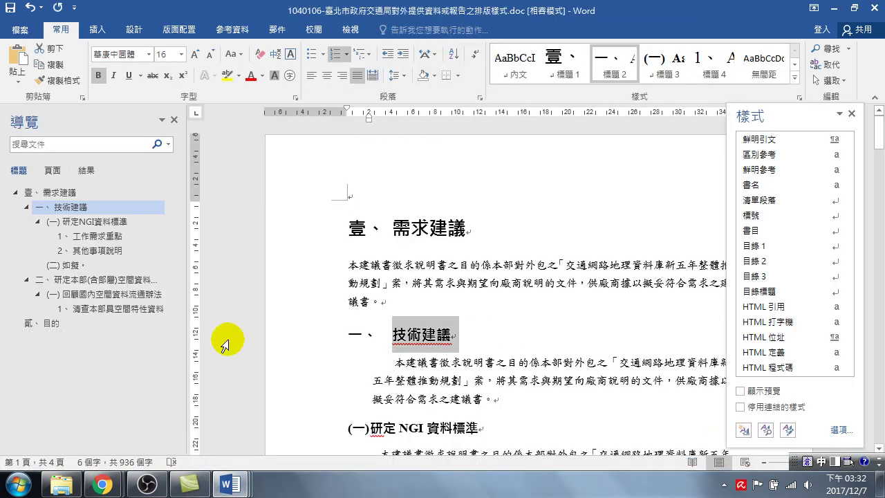
{"action": "left_click", "coordinate": [316, 229]}
{"action": "right_click", "coordinate": [569, 75]}
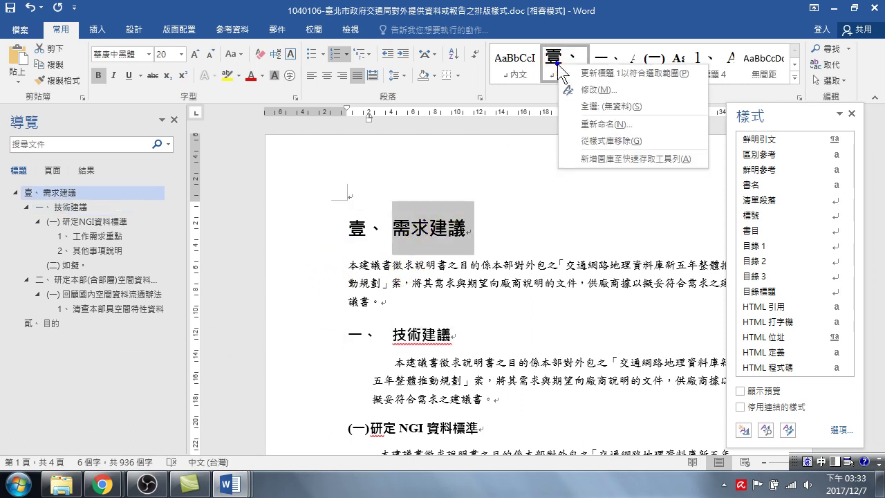
{"action": "left_click", "coordinate": [574, 89]}
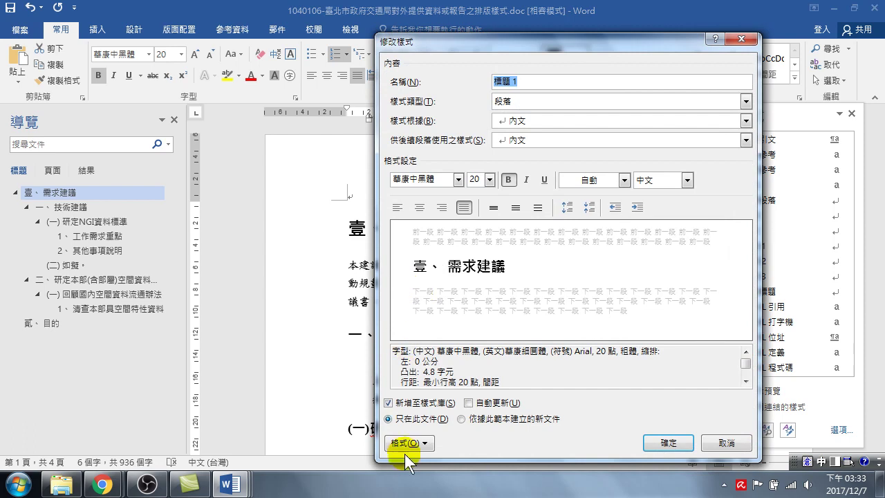
{"action": "left_click", "coordinate": [404, 443]}
{"action": "left_click", "coordinate": [423, 315]}
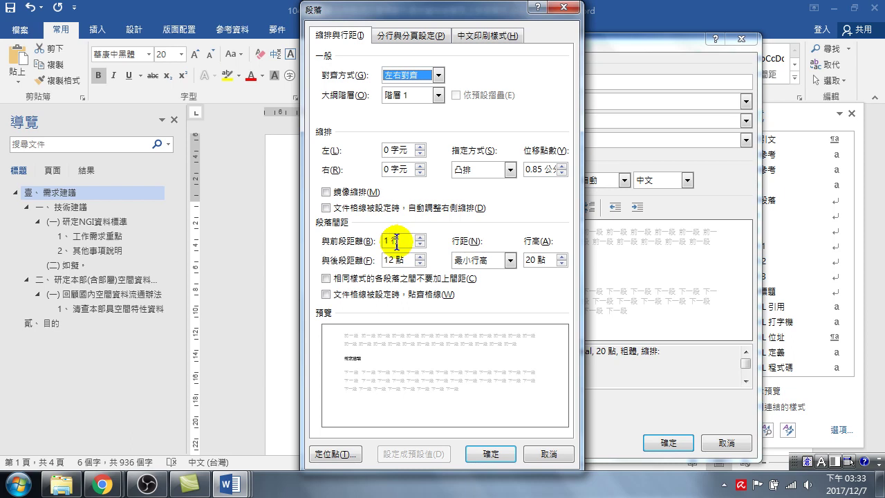
Change 標題 1's spacing after from 12 點 to 1行 and save the style.
{"action": "left_click", "coordinate": [392, 239]}
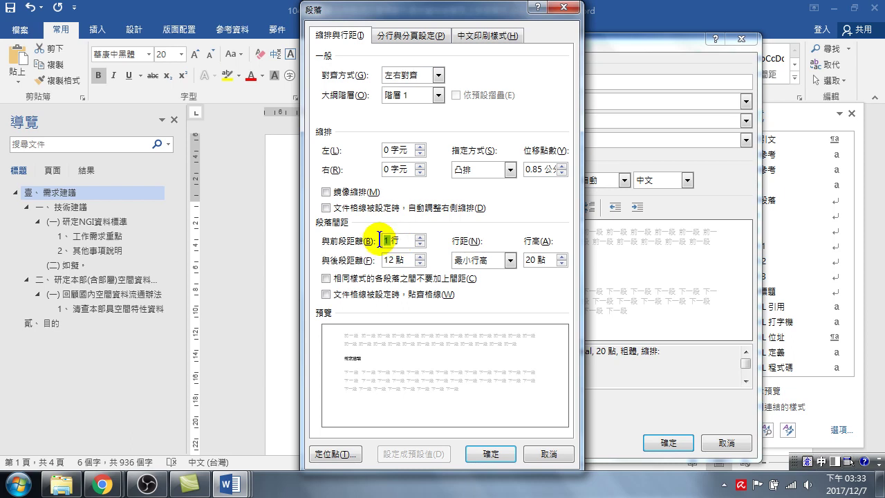
{"action": "left_click", "coordinate": [397, 239]}
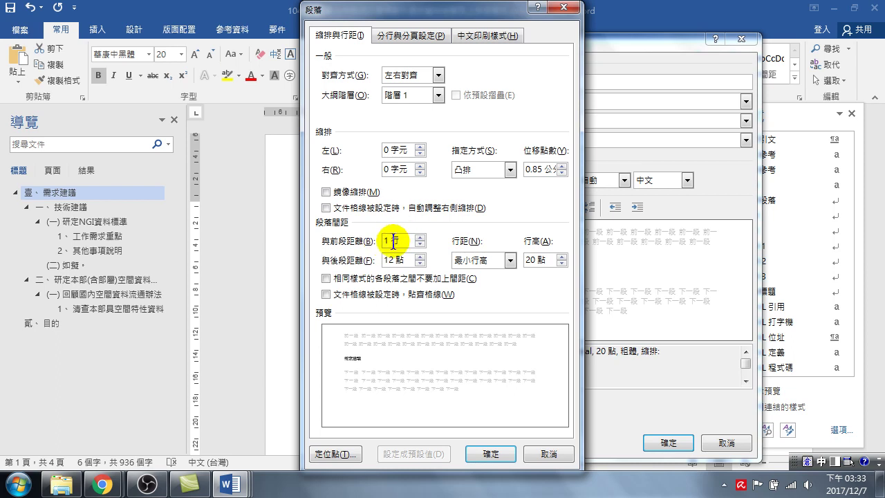
{"action": "left_click_drag", "start_coordinate": [405, 259], "coordinate": [384, 260]}
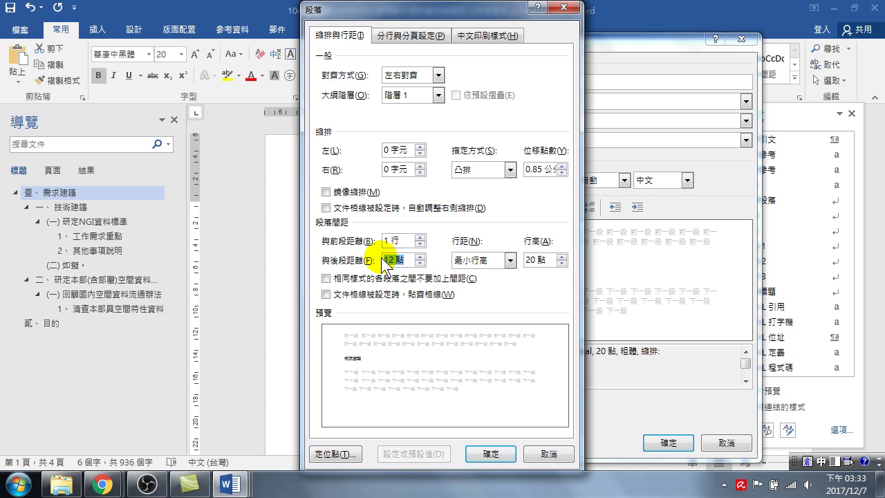
{"action": "left_click", "coordinate": [406, 239]}
{"action": "left_click_drag", "start_coordinate": [408, 259], "coordinate": [360, 265]}
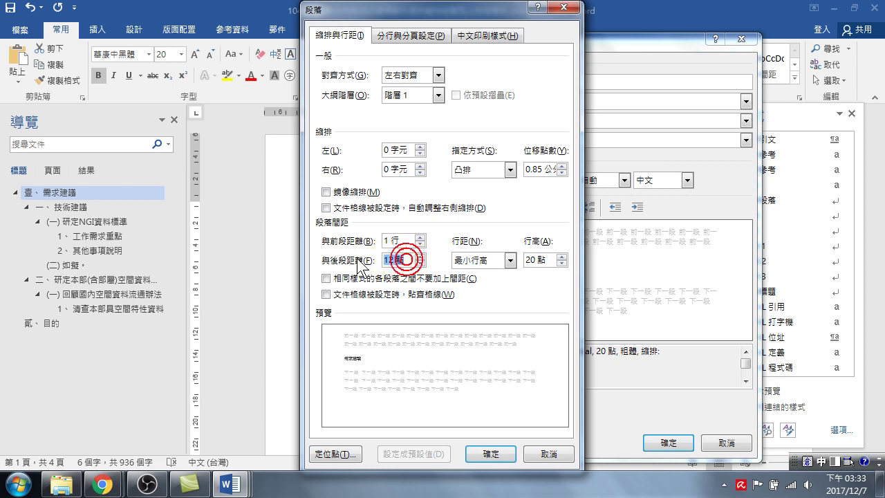
{"action": "type", "text": "1行"}
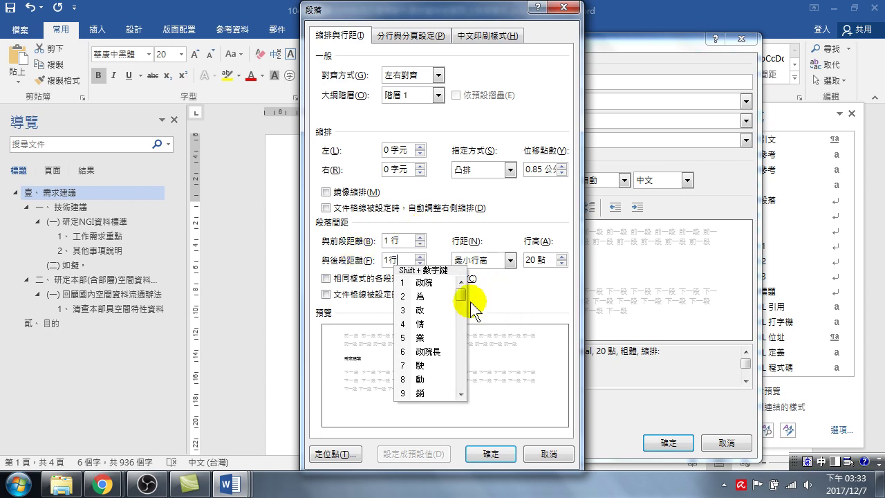
{"action": "left_click", "coordinate": [490, 297]}
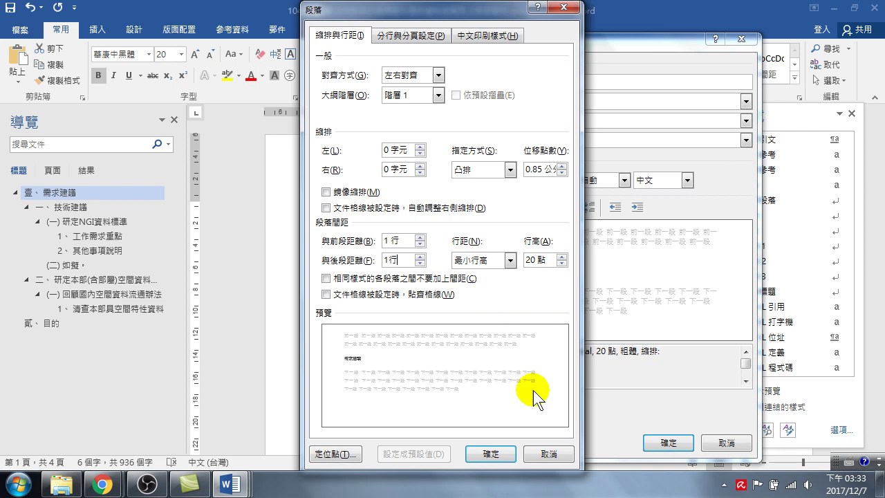
{"action": "left_click", "coordinate": [490, 454]}
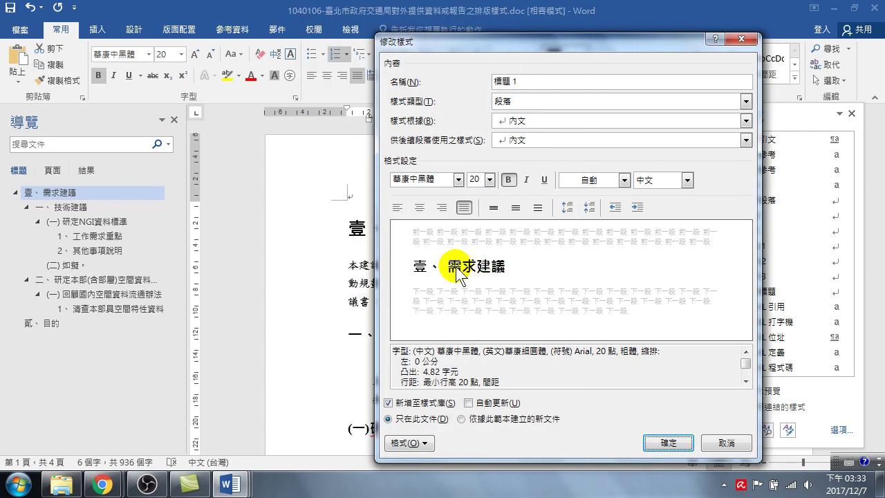
{"action": "left_click", "coordinate": [671, 443]}
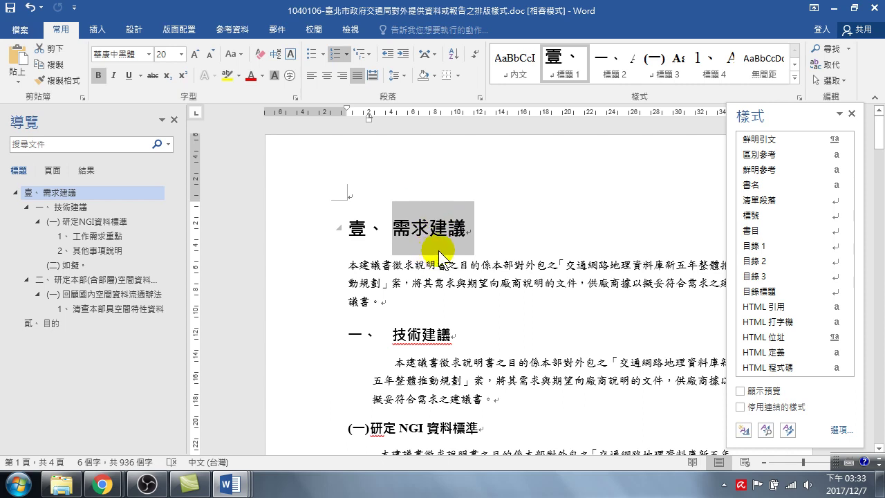
{"action": "left_click", "coordinate": [316, 332]}
{"action": "right_click", "coordinate": [608, 58]}
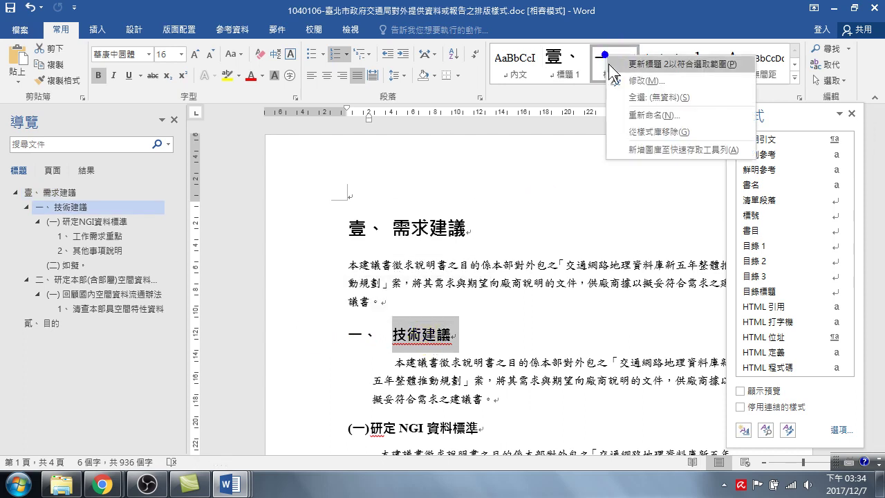
{"action": "left_click", "coordinate": [650, 82]}
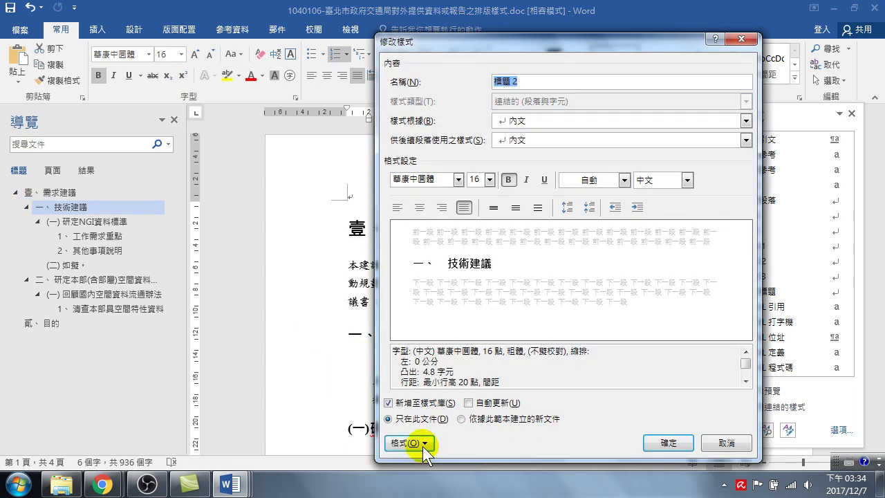
{"action": "left_click", "coordinate": [420, 443]}
{"action": "left_click", "coordinate": [425, 315]}
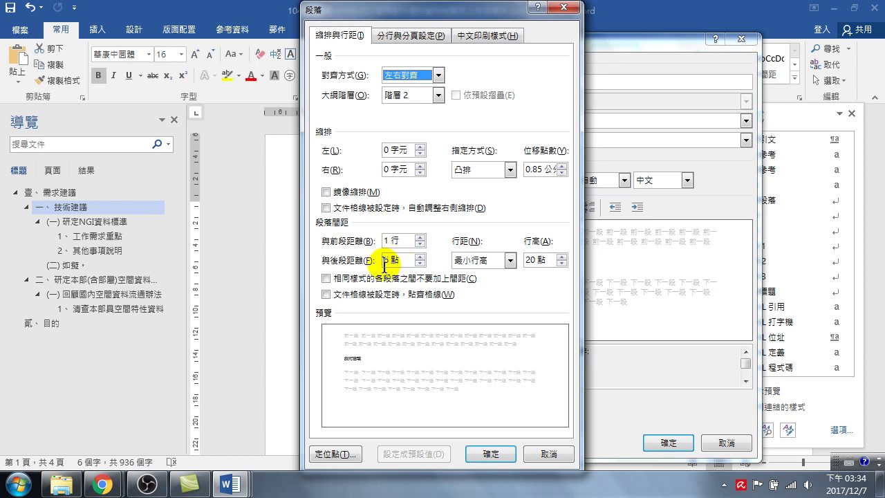
{"action": "left_click", "coordinate": [545, 454]}
{"action": "left_click", "coordinate": [662, 443]}
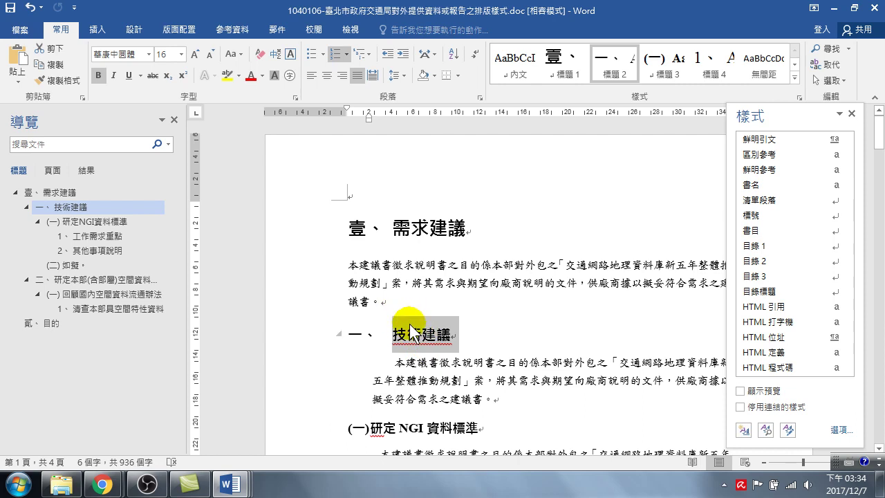
Apply the 內文 style to the opening body paragraph under 壹、需求建議.
{"action": "left_click", "coordinate": [426, 266]}
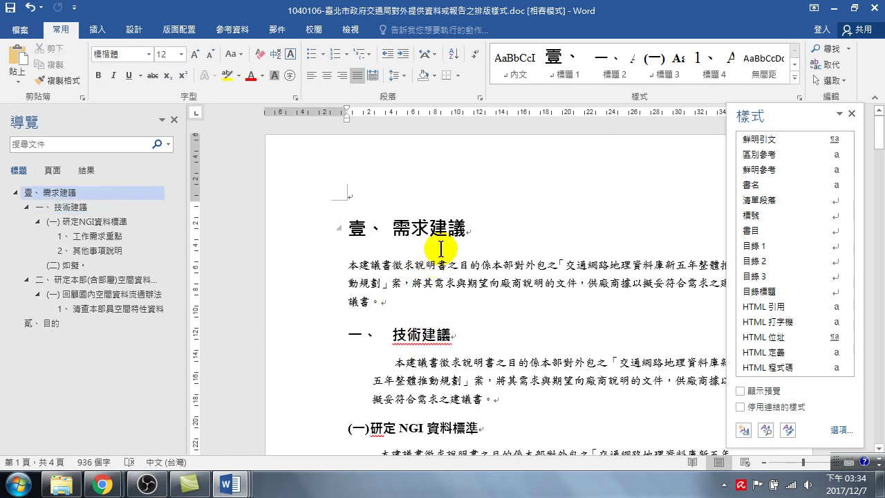
{"action": "left_click", "coordinate": [515, 65]}
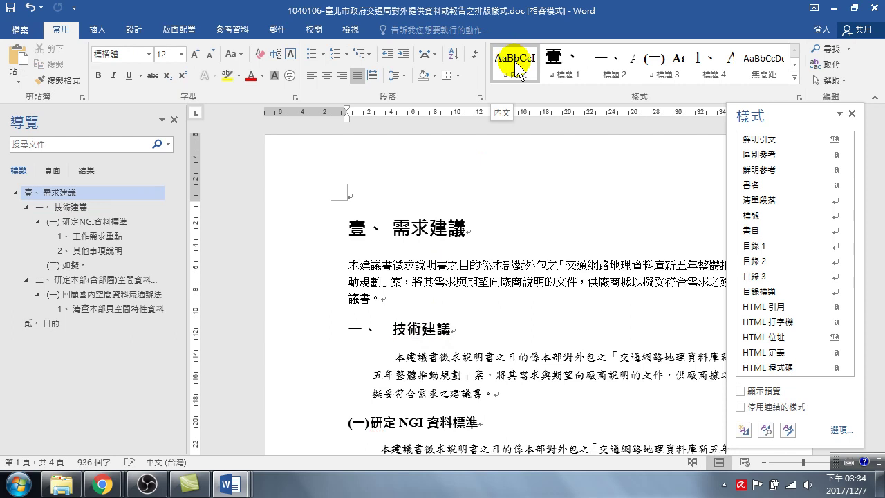